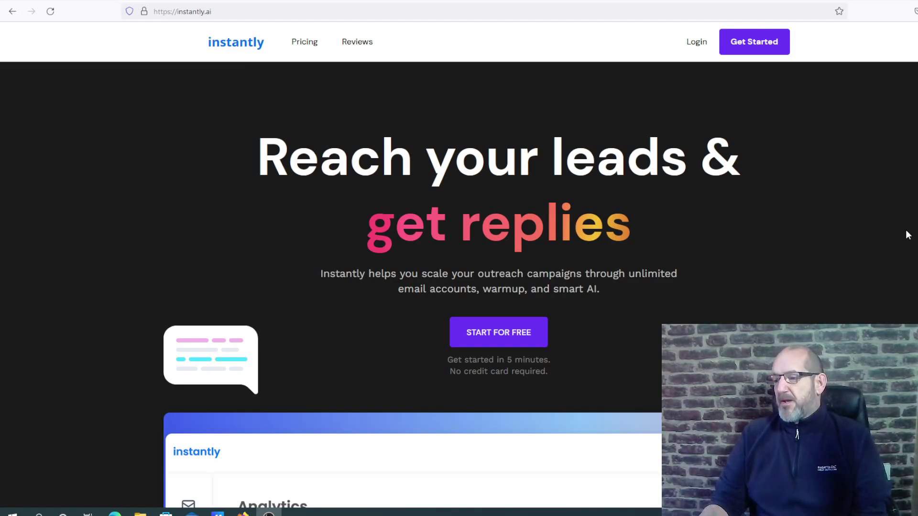
Scroll down through the current Instantly page and back up to the top
scroll(905, 230, "down", 10)
scroll(914, 235, "down", 3)
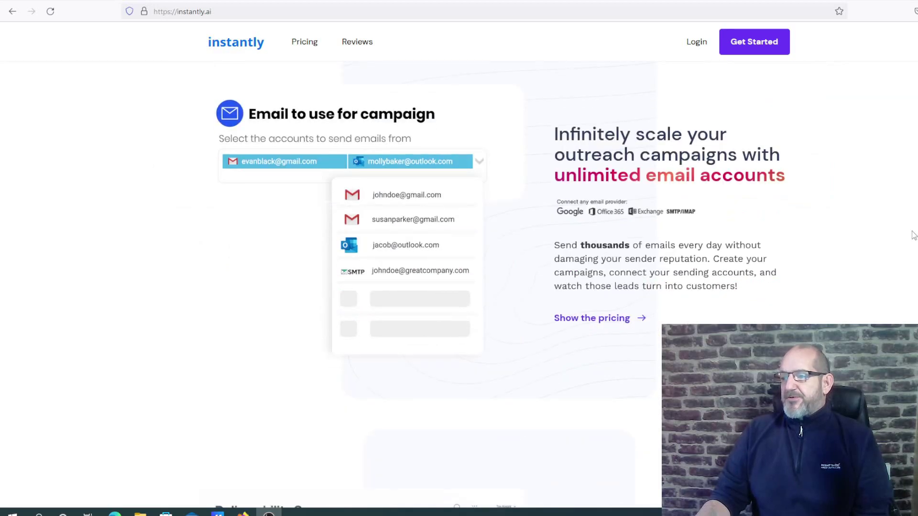
scroll(914, 234, "down", 3)
scroll(914, 234, "up", 3)
scroll(914, 235, "down", 2)
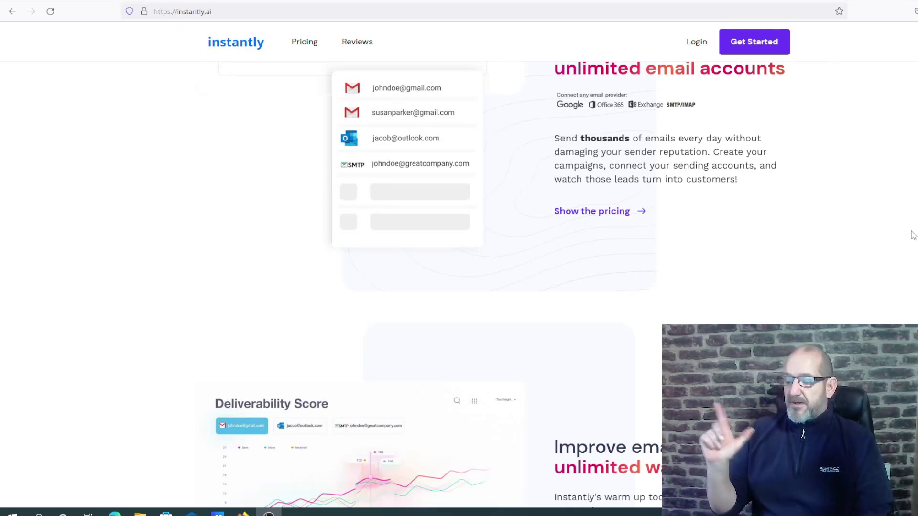
scroll(905, 223, "down", 4)
scroll(905, 224, "down", 4)
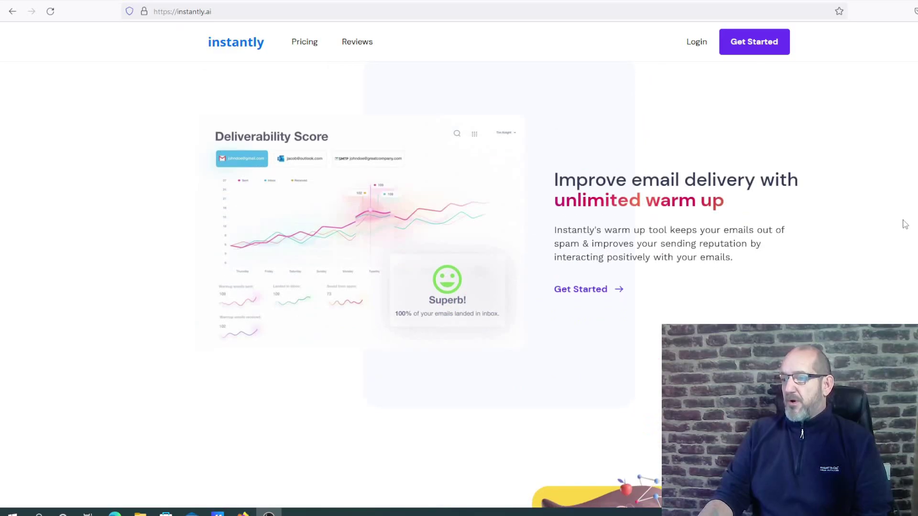
scroll(905, 224, "up", 1)
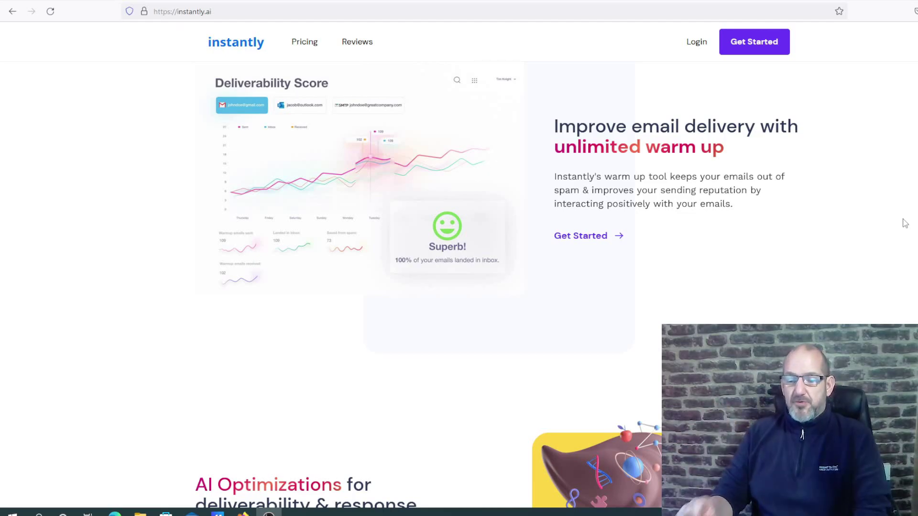
scroll(904, 223, "up", 3)
scroll(890, 258, "up", 10)
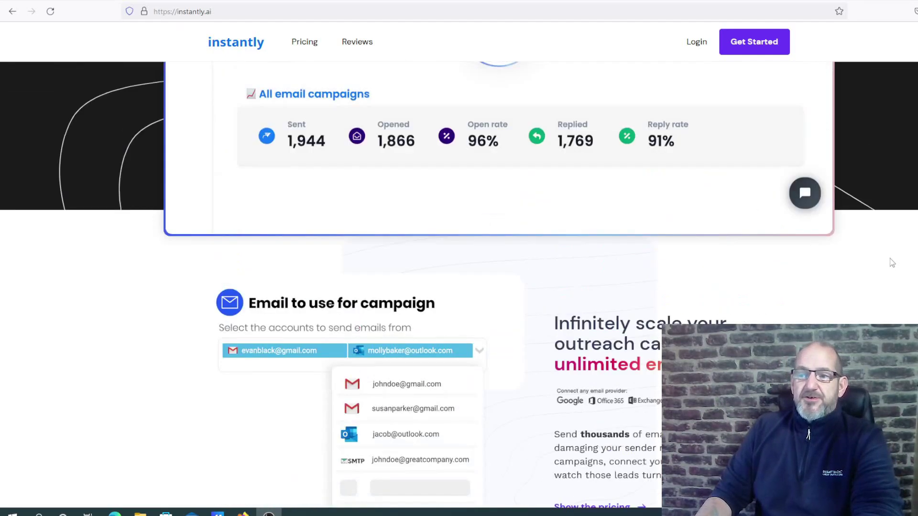
scroll(890, 262, "up", 1)
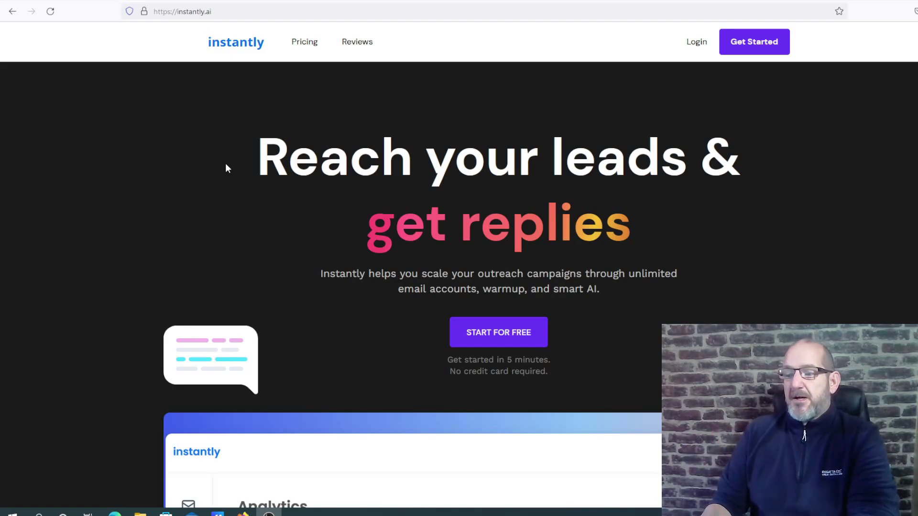
Open Instantly's pricing page and scroll through the plan features table
left_click(303, 42)
scroll(234, 157, "down", 5)
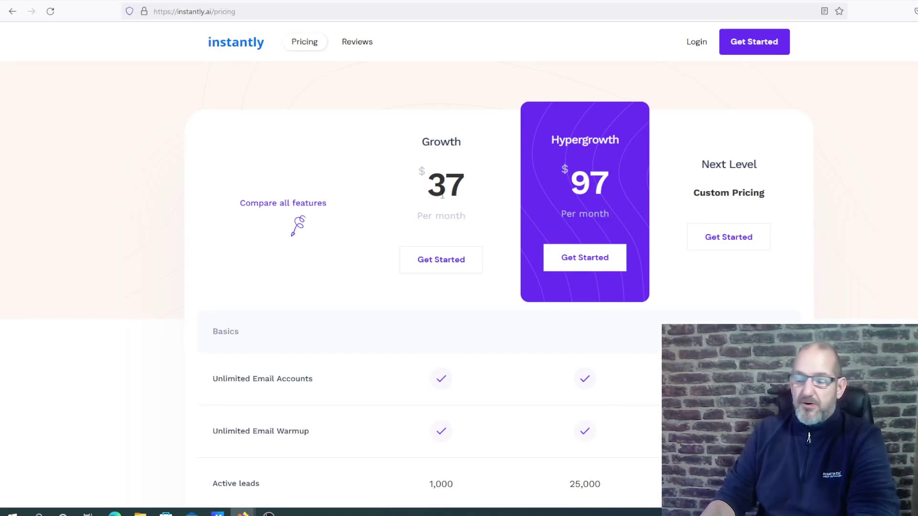
scroll(442, 195, "down", 1)
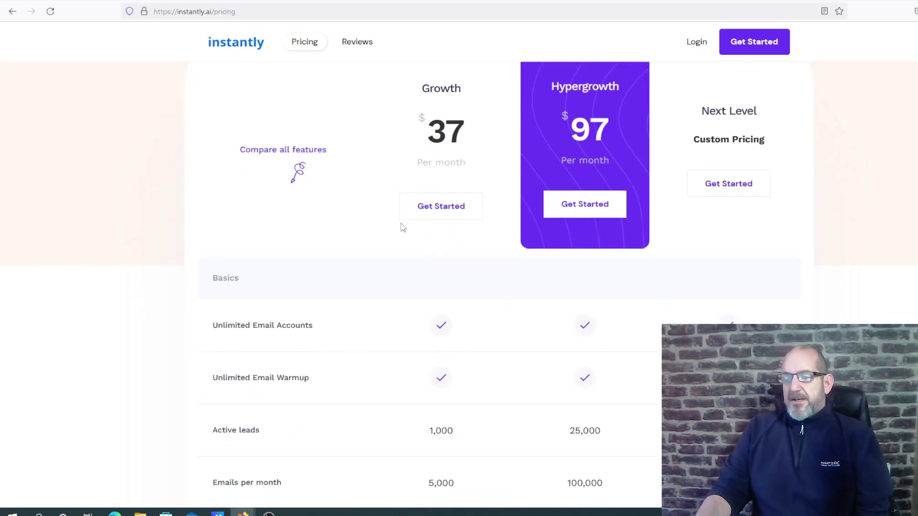
scroll(400, 225, "down", 3)
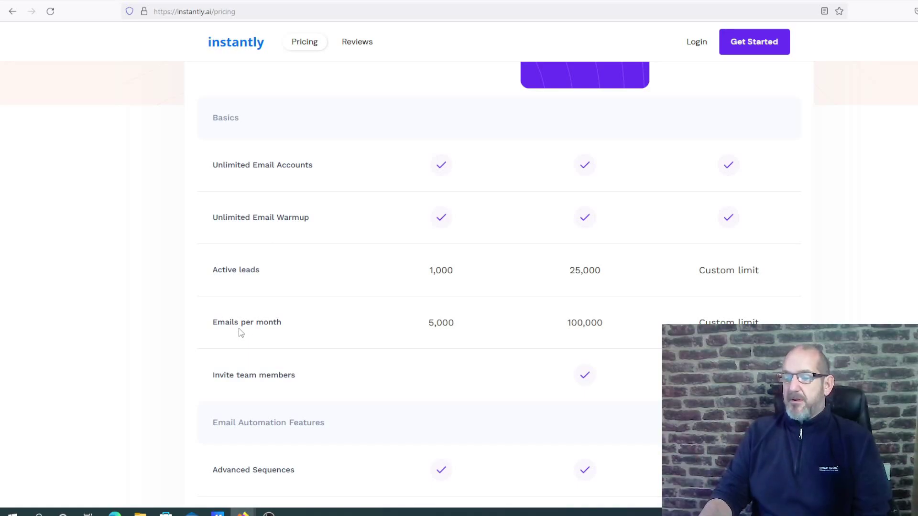
Highlight the Growth plan's 1,000 active leads and 5,000 emails per month, then return to the top
left_click_drag(454, 270, 403, 274)
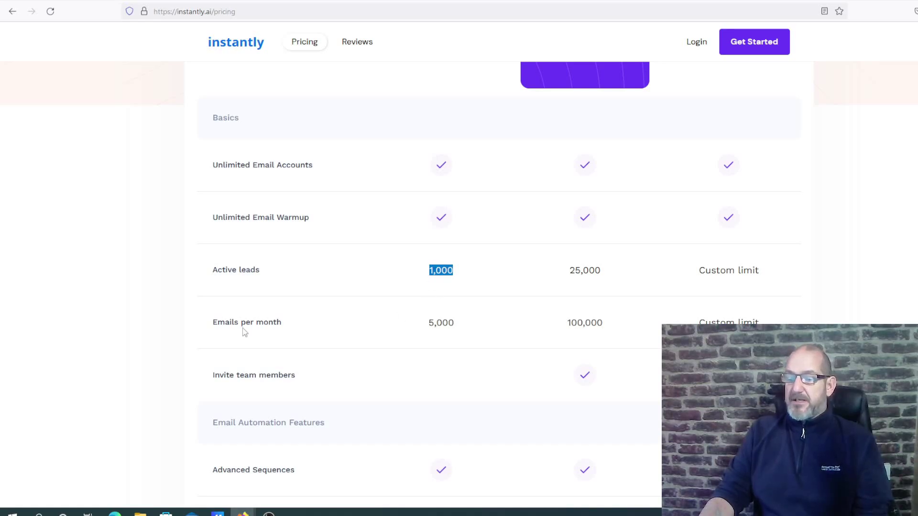
left_click_drag(458, 327, 413, 326)
left_click(369, 324)
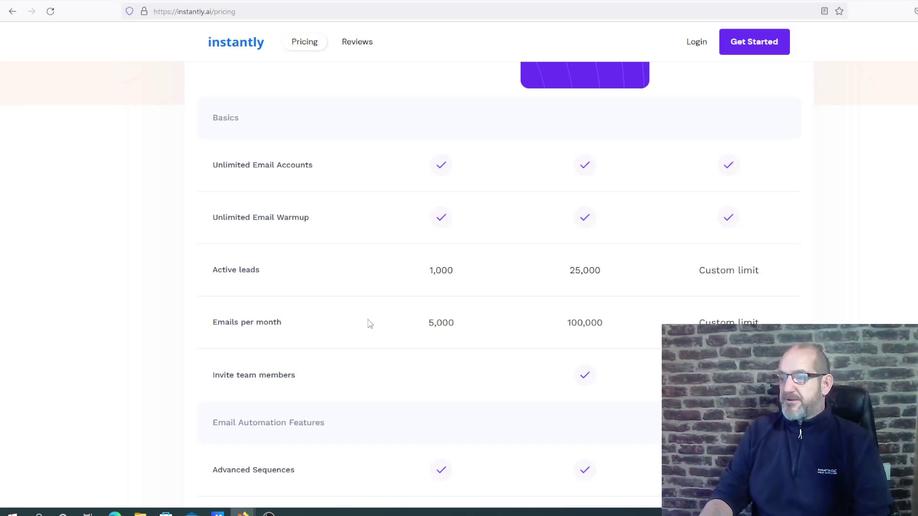
scroll(368, 323, "up", 9)
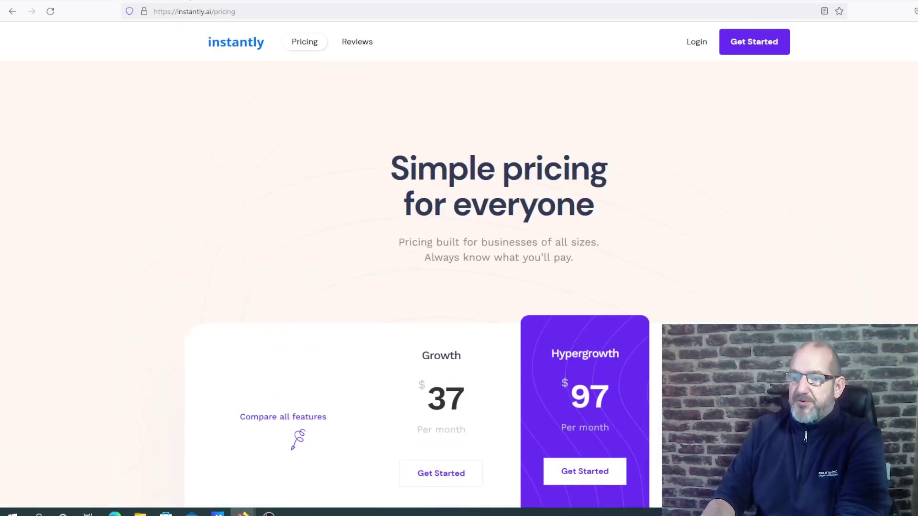
Review AppSumo's $59–$169 Instantly lifetime license tiers, then return to the Instantly Email Accounts page
key("ctrl+Tab")
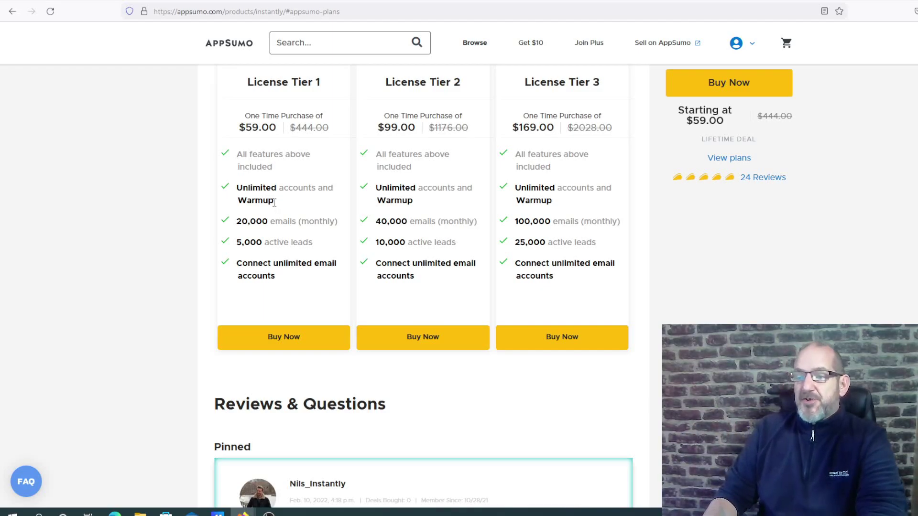
scroll(263, 239, "up", 2)
scroll(264, 239, "up", 5)
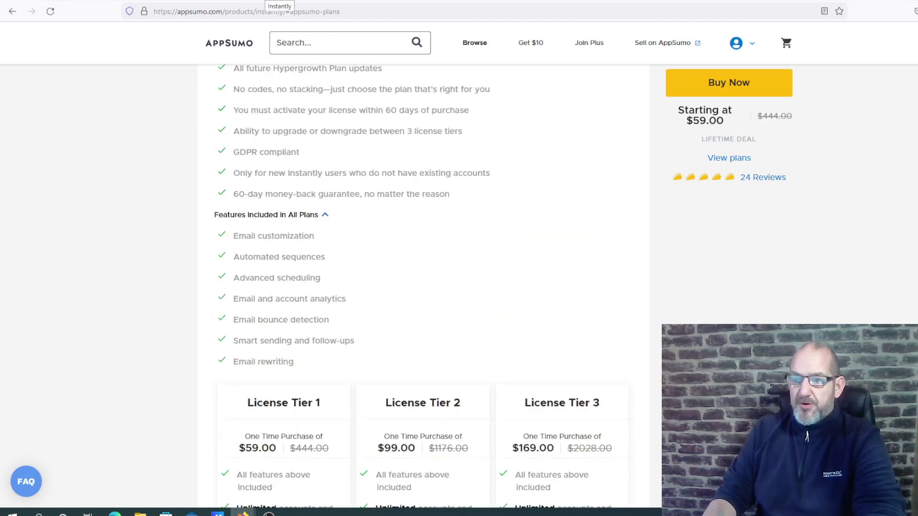
left_click(268, 3)
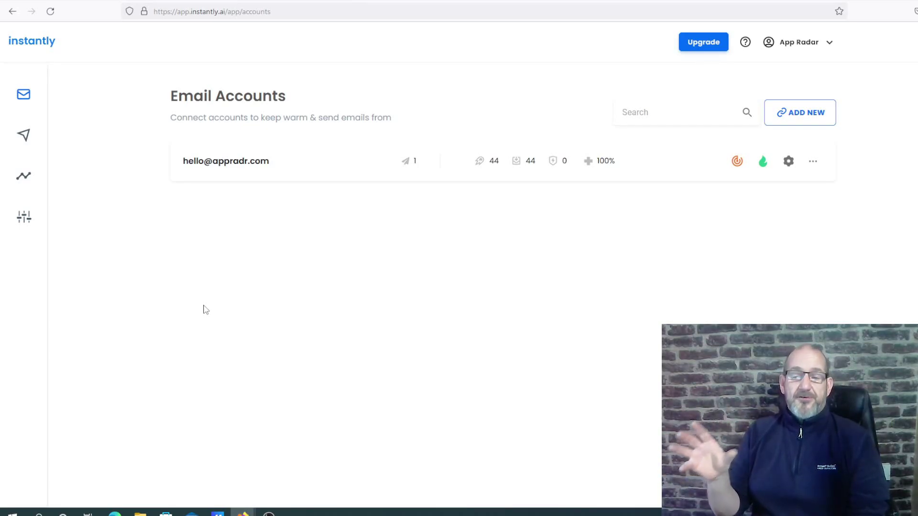
Check Billing & Usage, then view the Analytics overview showing 1 sent, 1 opened and 1 reply
left_click(23, 219)
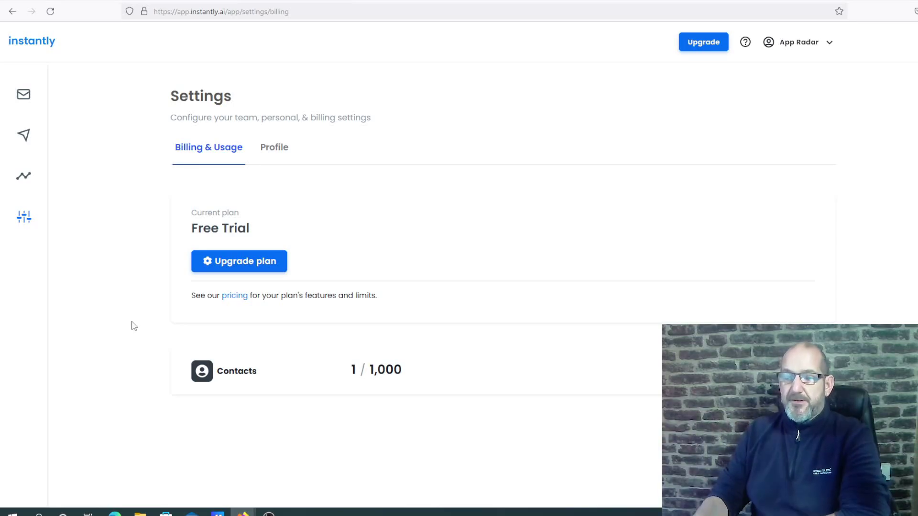
left_click(21, 181)
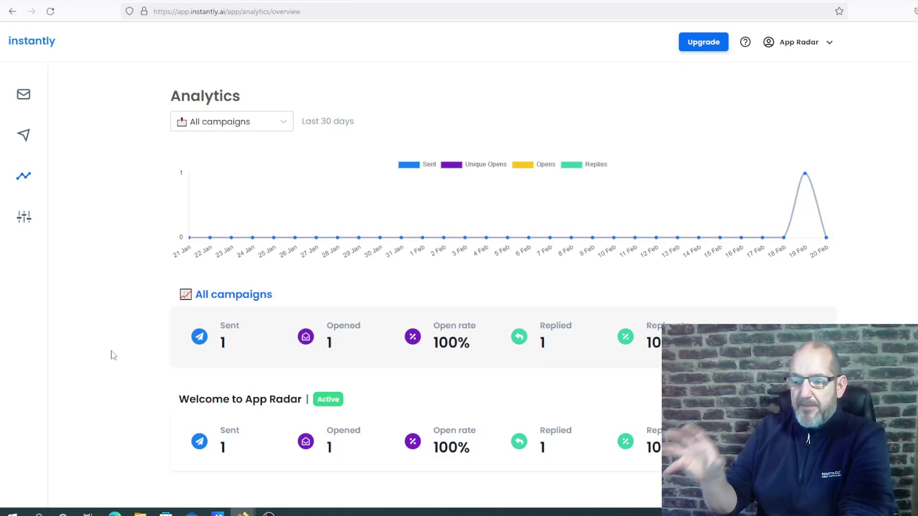
Inspect the Welcome to App Radar campaign's one-step 'You're in' sequence, then return to Campaigns
left_click(24, 138)
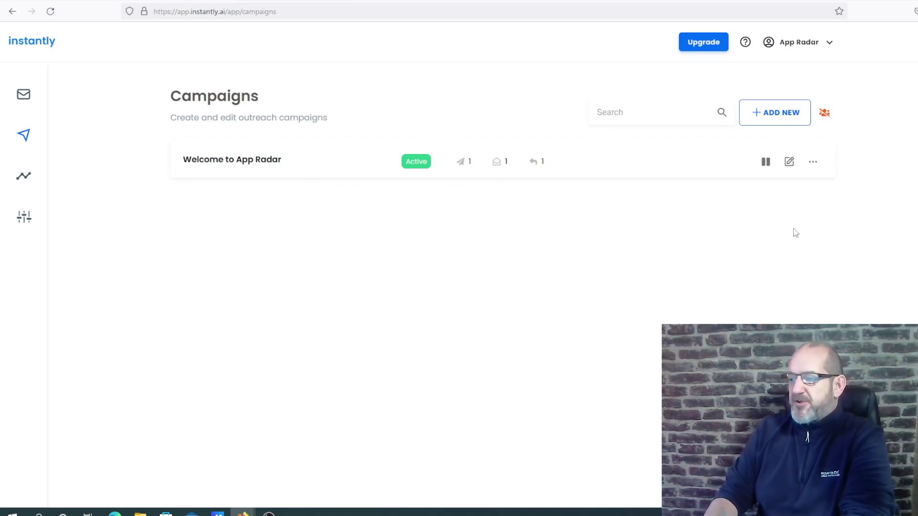
left_click(789, 162)
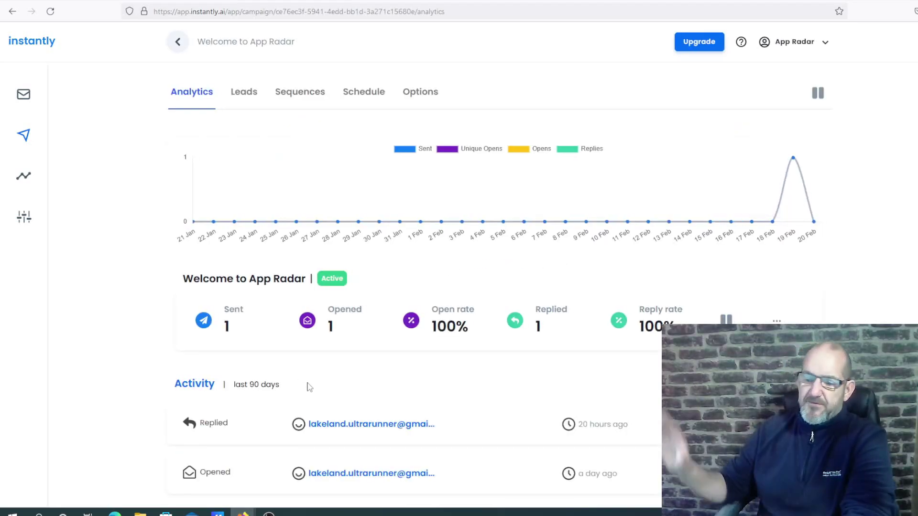
left_click(280, 93)
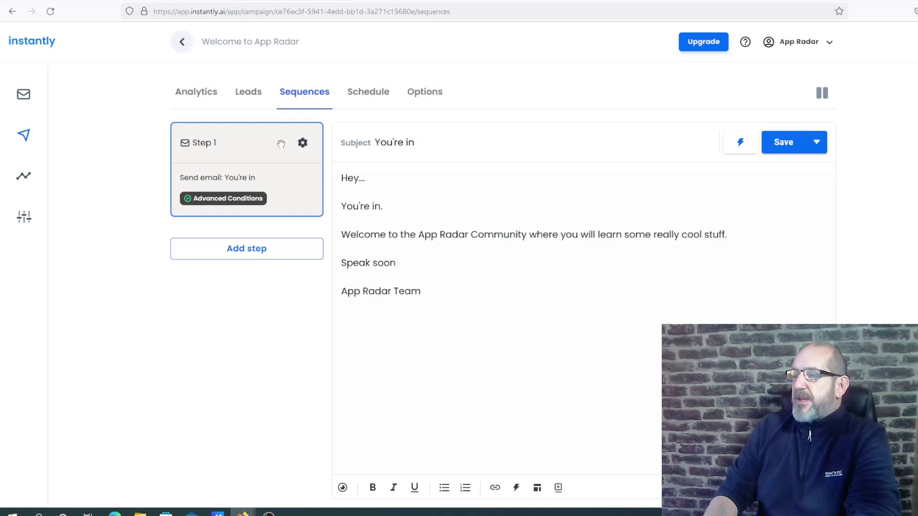
left_click(23, 136)
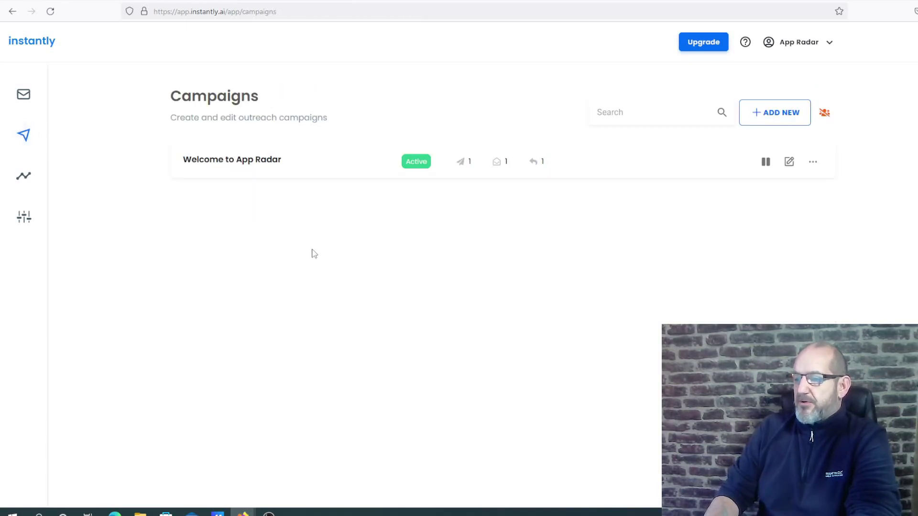
Create a campaign named My Campaign and bring up its lead import options
left_click(790, 119)
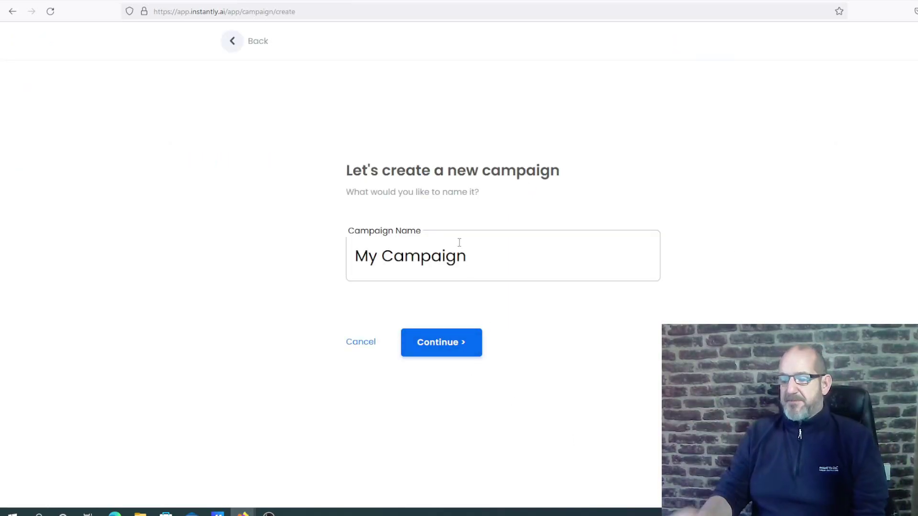
left_click(450, 346)
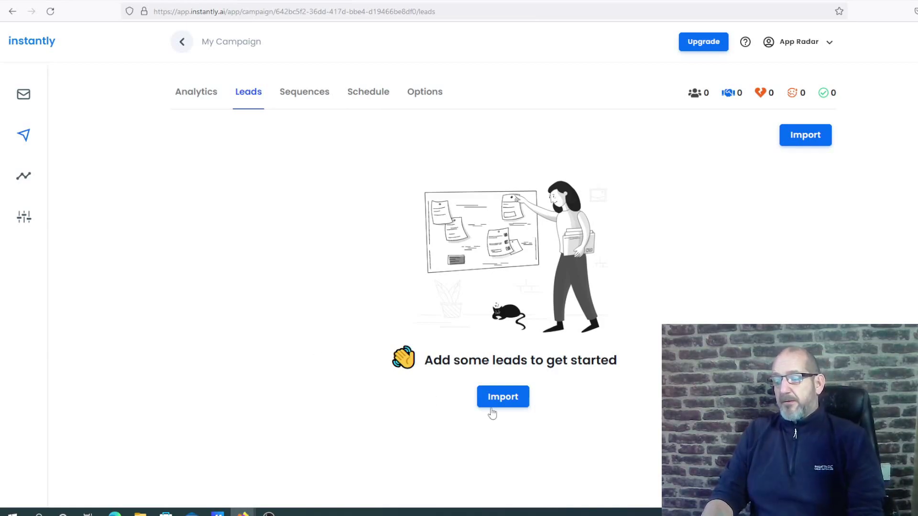
left_click(509, 406)
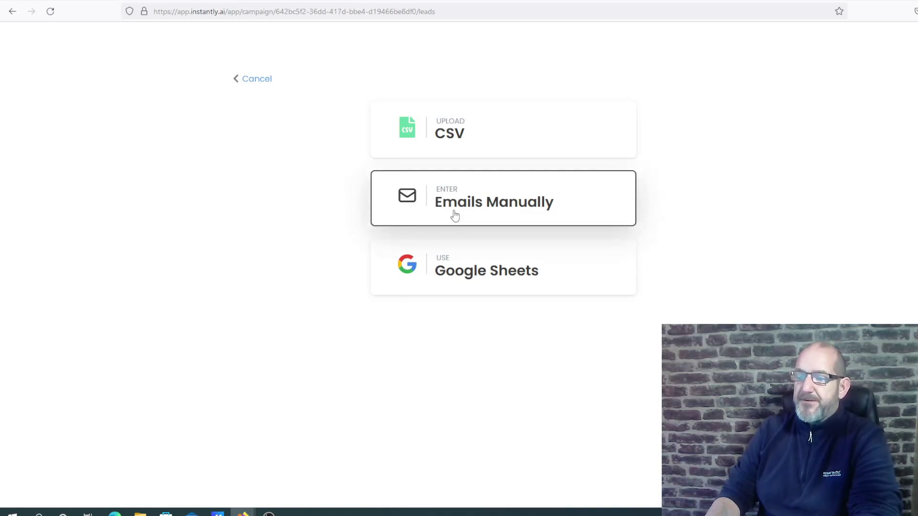
Paste the first example contact line into the manual Bulk Insert box and upload it as one lead
left_click(477, 206)
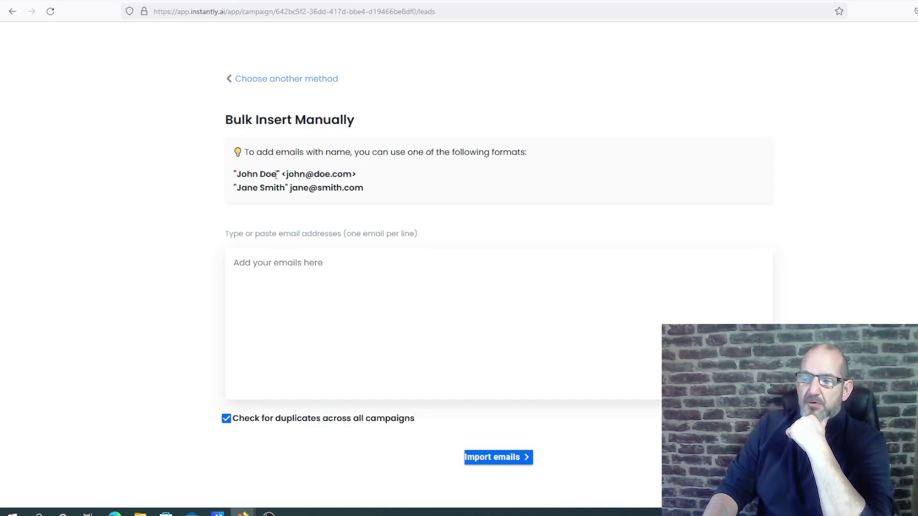
left_click_drag(281, 172, 233, 174)
left_click(370, 184)
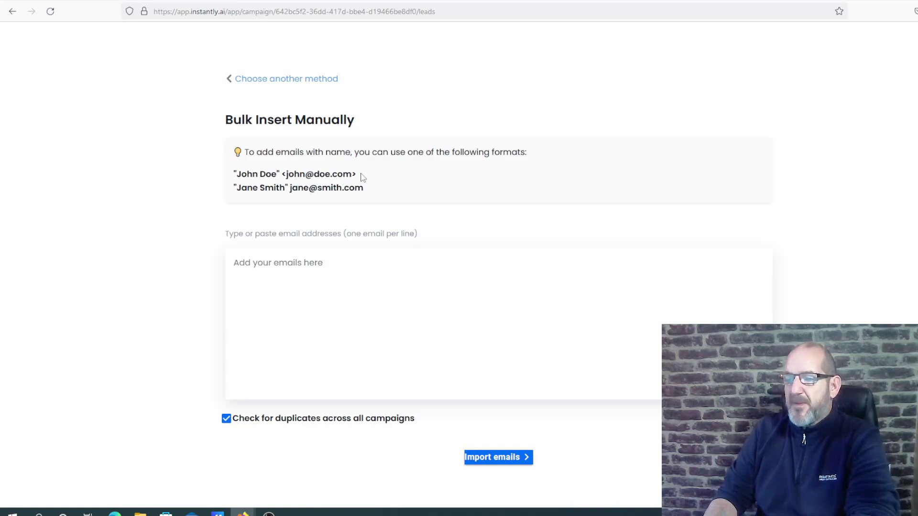
left_click_drag(363, 177, 223, 170)
key("ctrl+c")
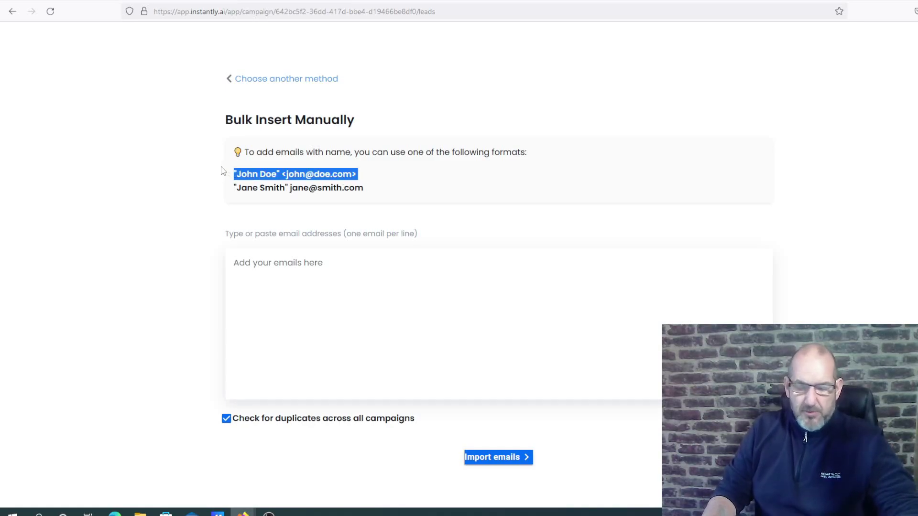
left_click(263, 266)
key("ctrl+v")
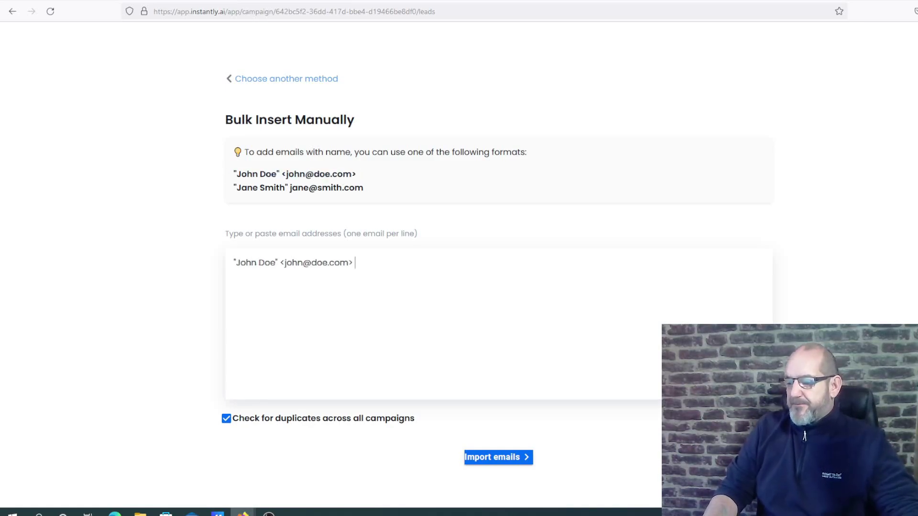
left_click(499, 457)
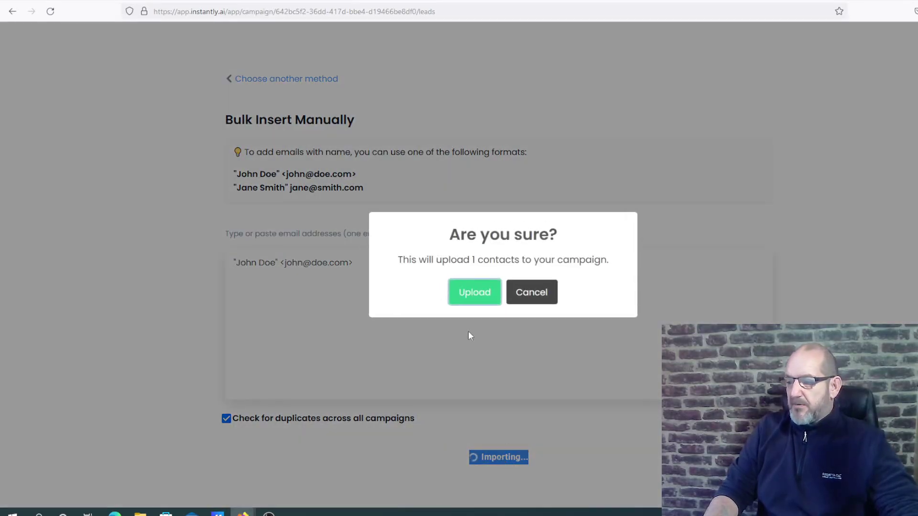
left_click(478, 294)
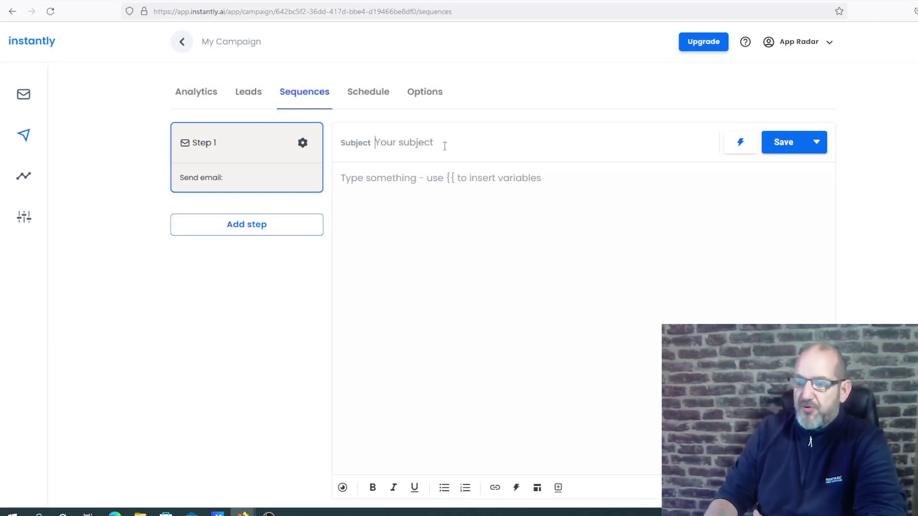
Place the cursor in the Step 1 email body editor
left_click(422, 178)
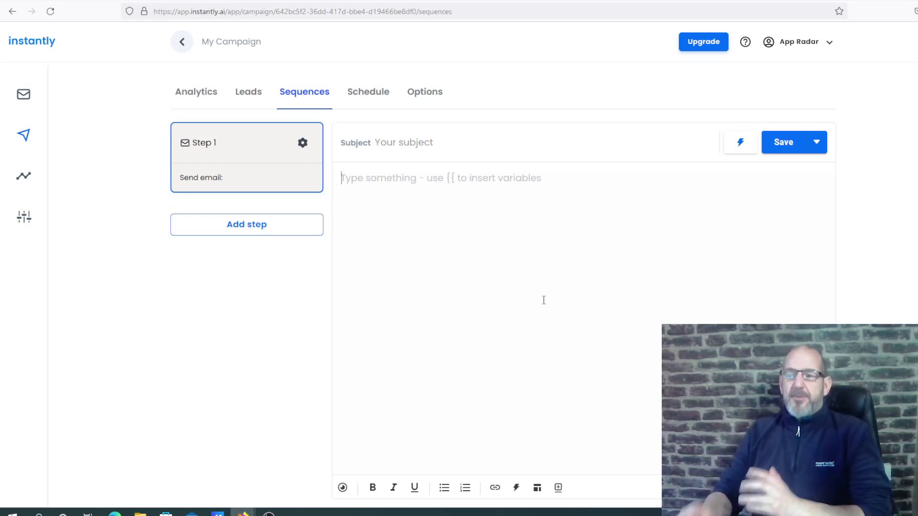
Check the campaign's Monday–Friday sending schedule, then return to the Sequences page
left_click(362, 95)
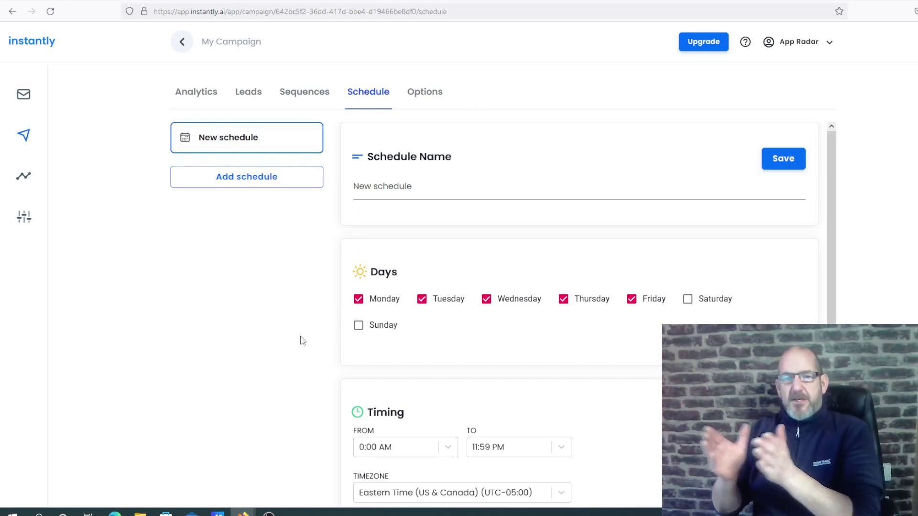
left_click(304, 94)
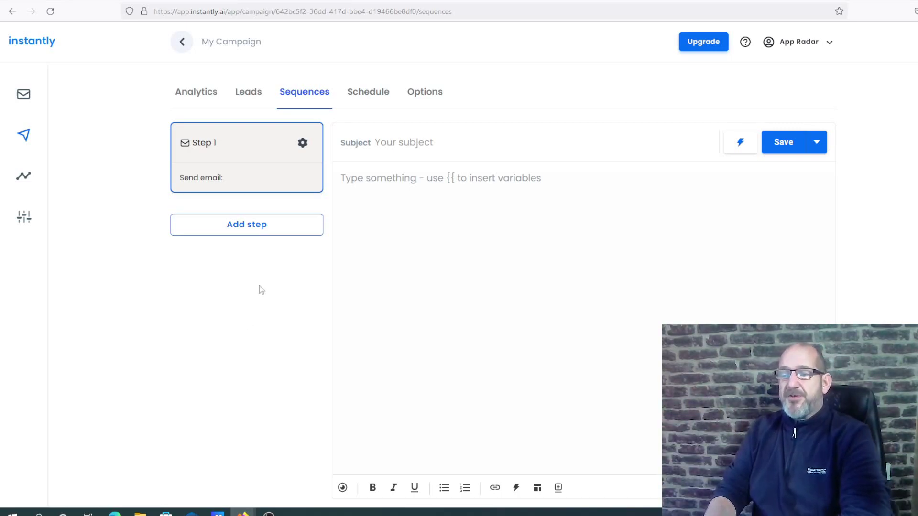
Add a Step 2 email with subject 'This subject' and a 1-day wait after Step 1
left_click(246, 233)
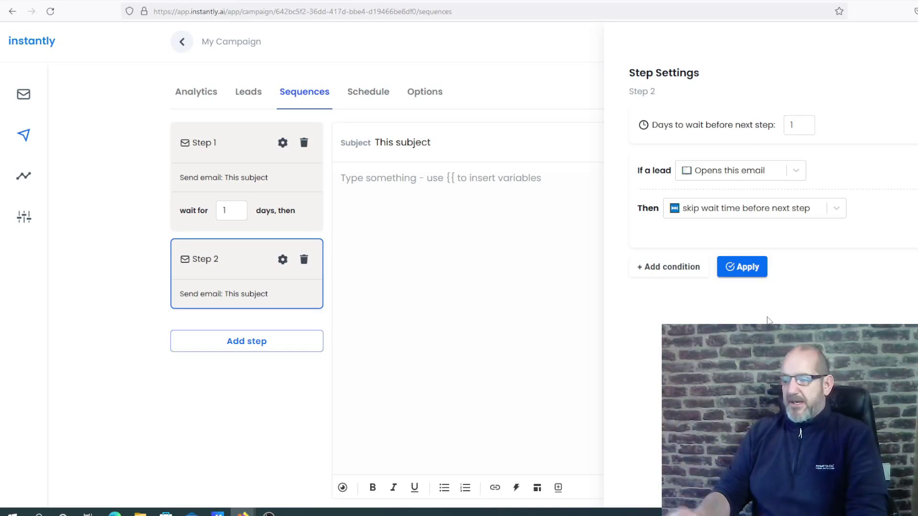
left_click(242, 416)
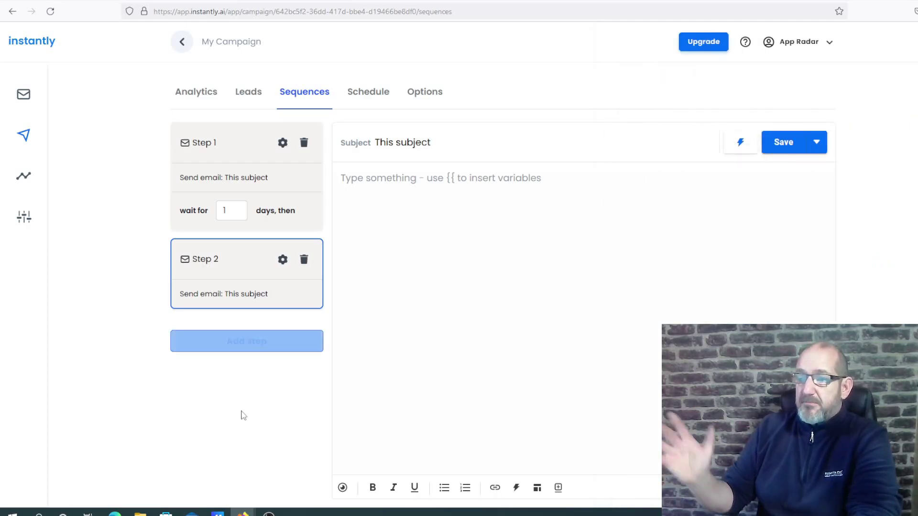
Leave the campaign without saving and return to the Email Accounts list
left_click(24, 96)
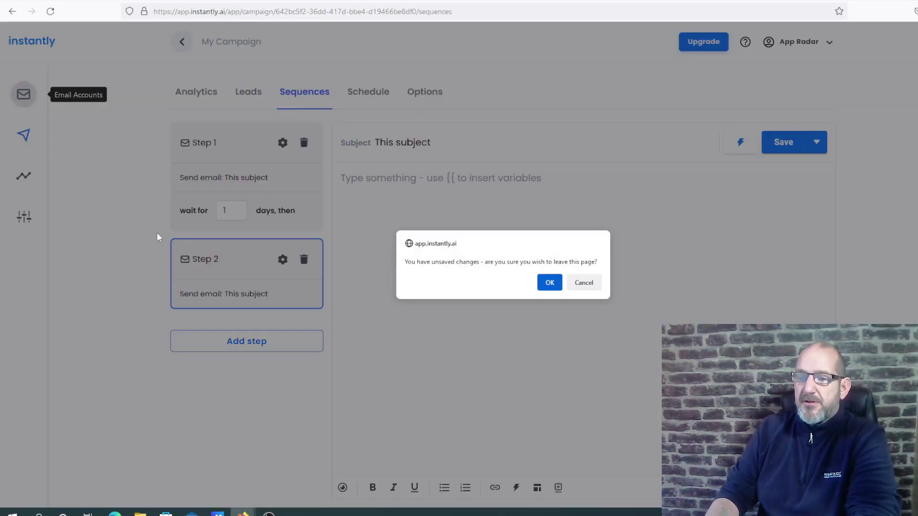
left_click(549, 283)
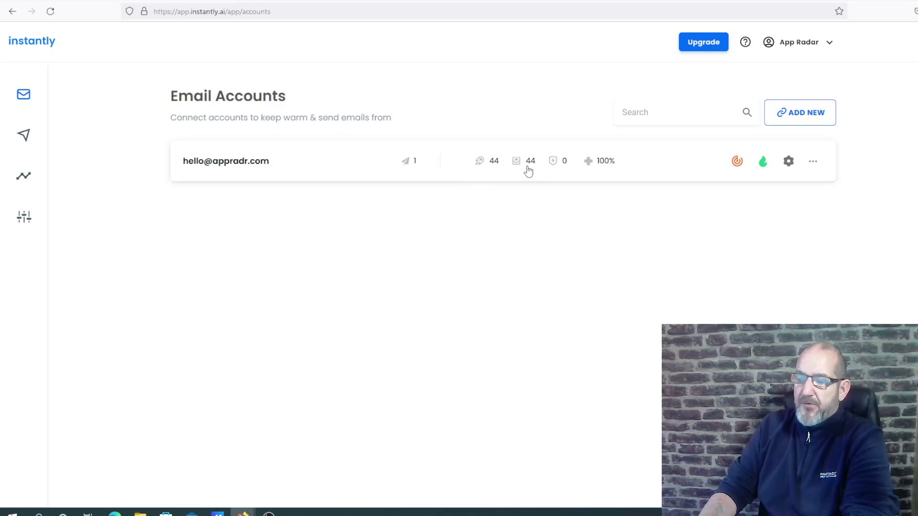
mouse_move(528, 170)
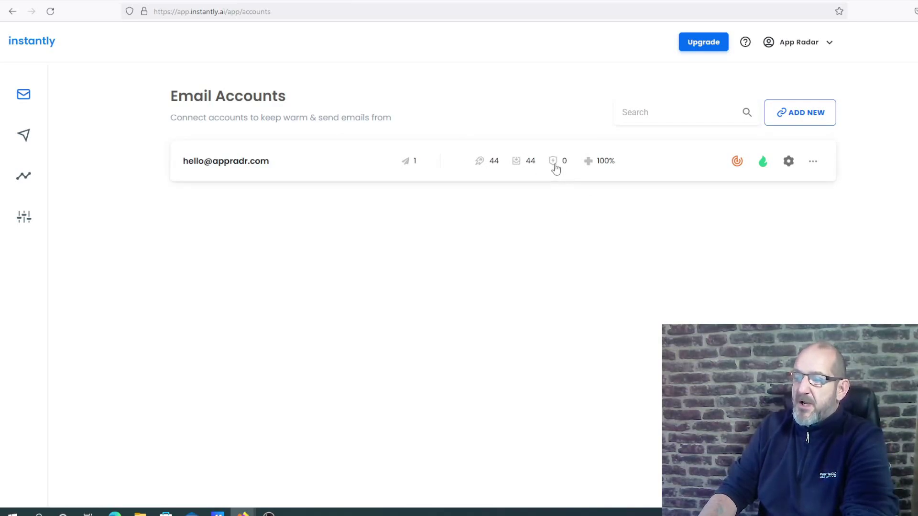
mouse_move(555, 165)
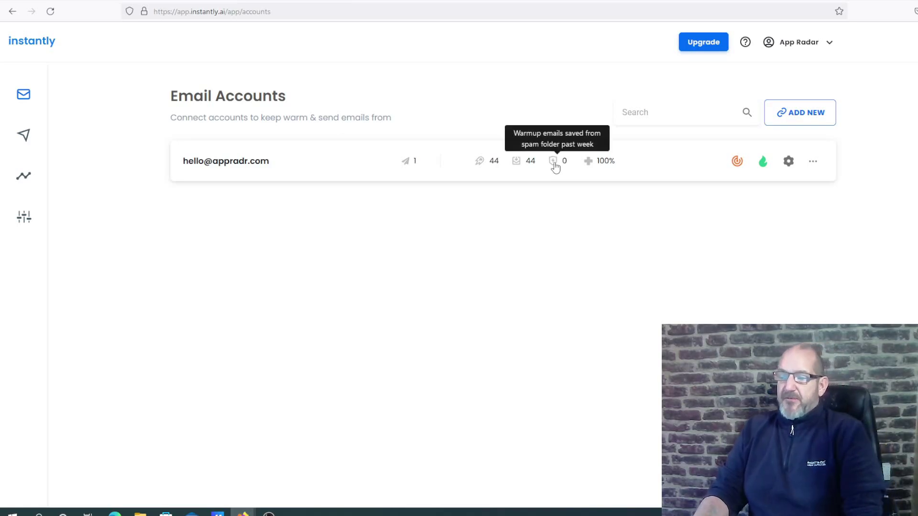
mouse_move(590, 168)
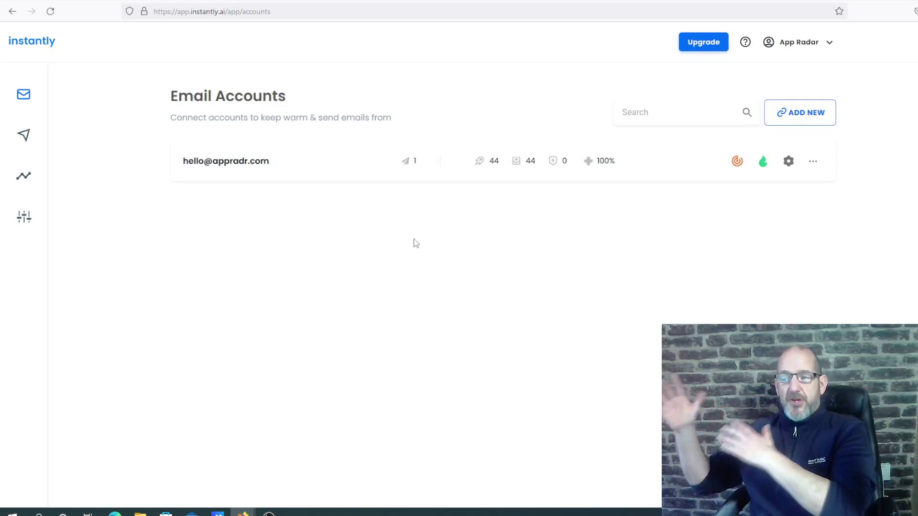
In the sending account's warmup settings, enable slow warmup at 2 per day with a 30% reply rate
left_click(787, 162)
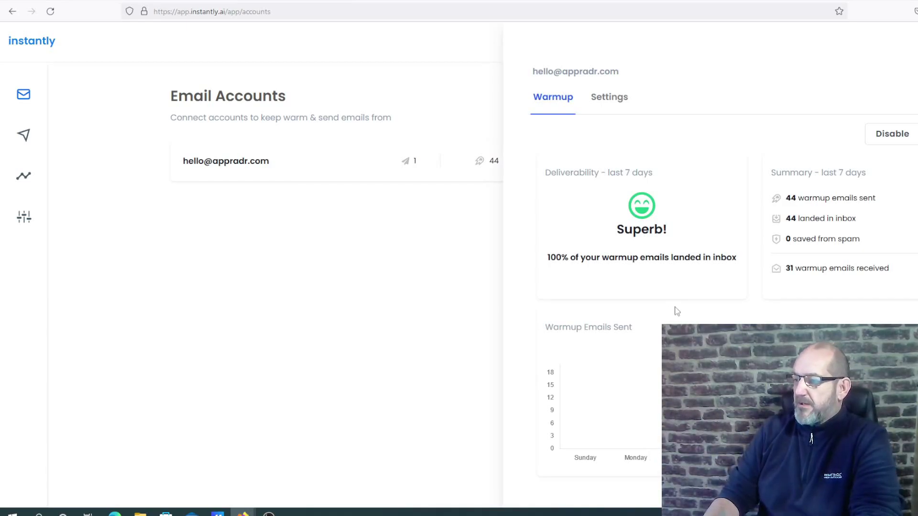
left_click(608, 97)
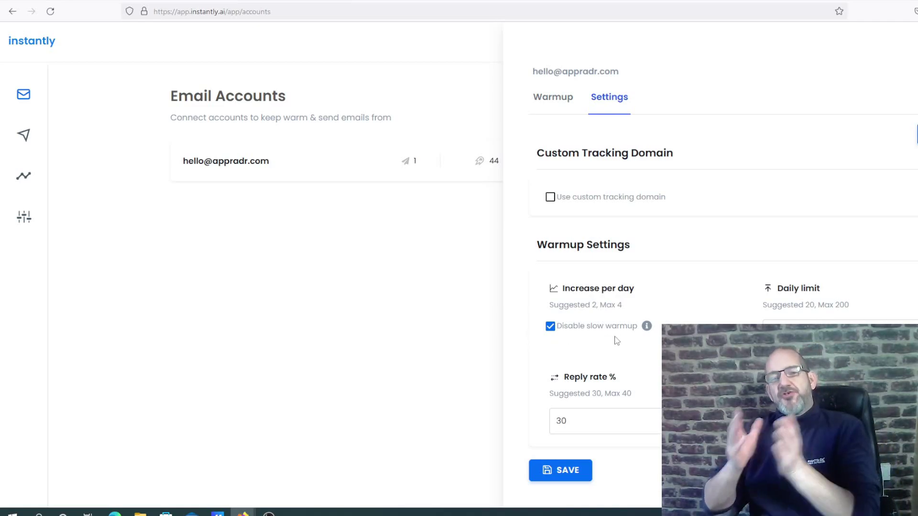
left_click(550, 327)
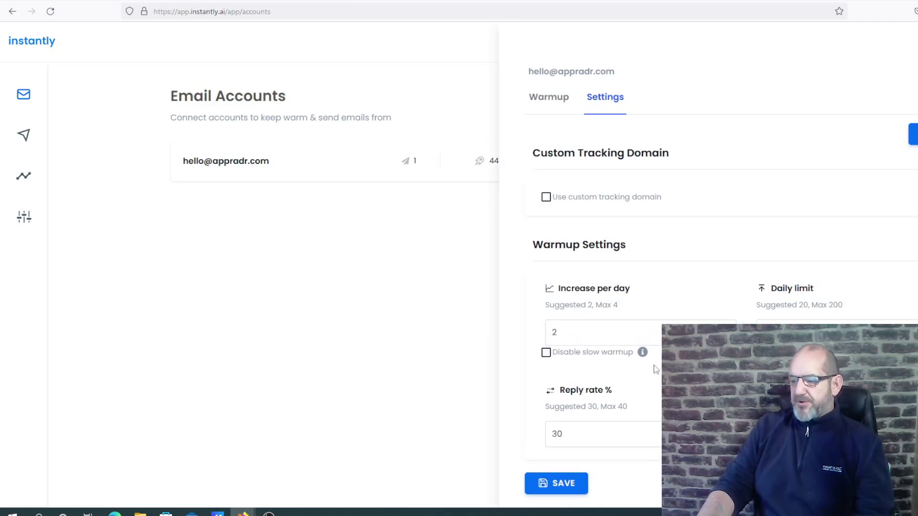
double_click(590, 305)
left_click(626, 311)
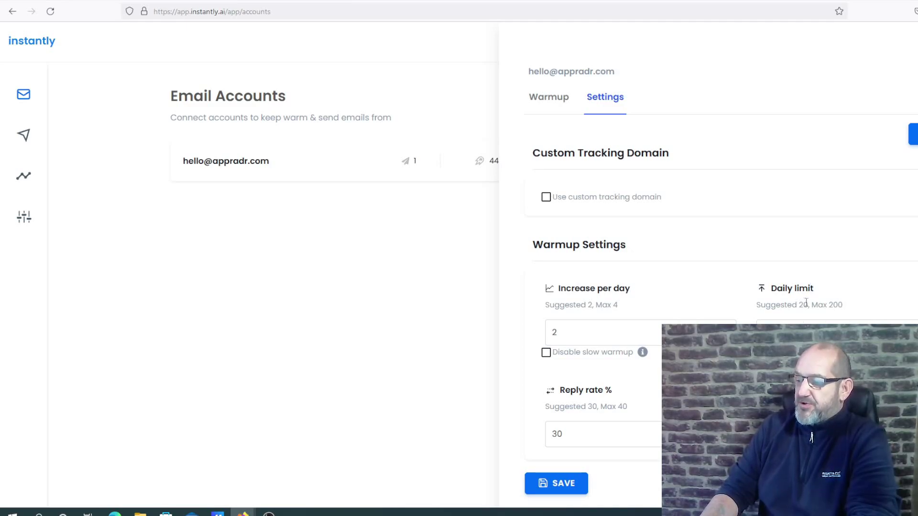
left_click(747, 310)
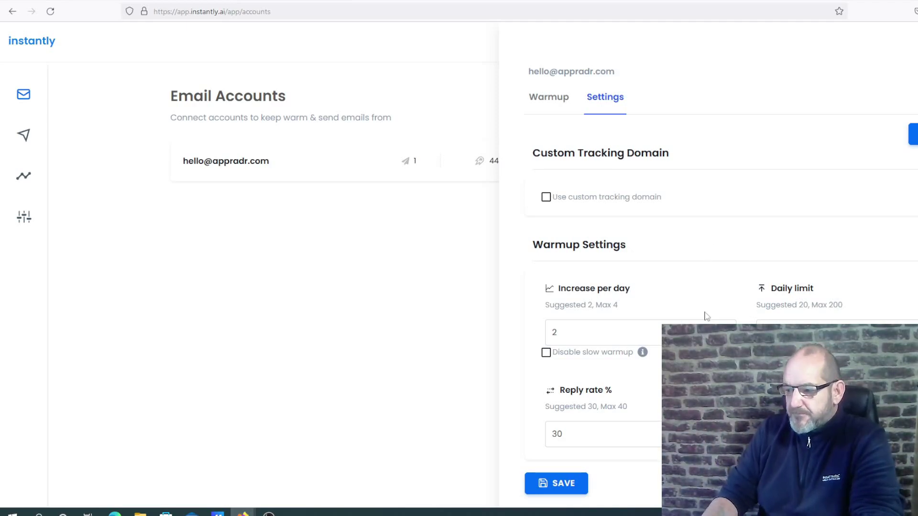
Browse the new-account provider options (Gmail, Office 365, IMAP/SMTP, Zoho) without connecting one
left_click(482, 250)
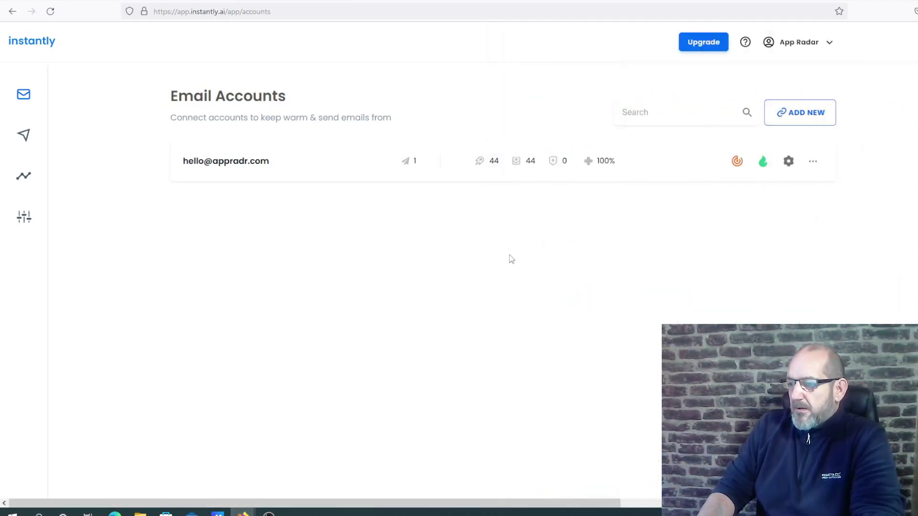
left_click(808, 115)
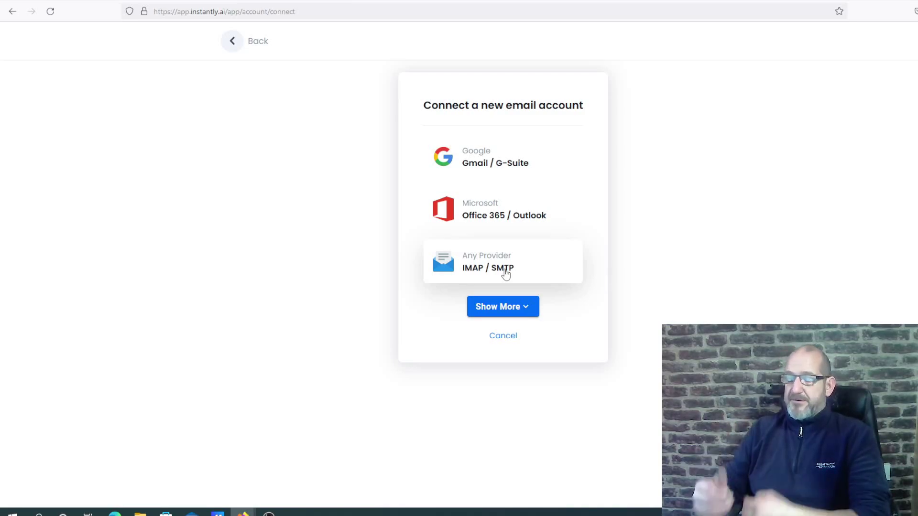
left_click(506, 315)
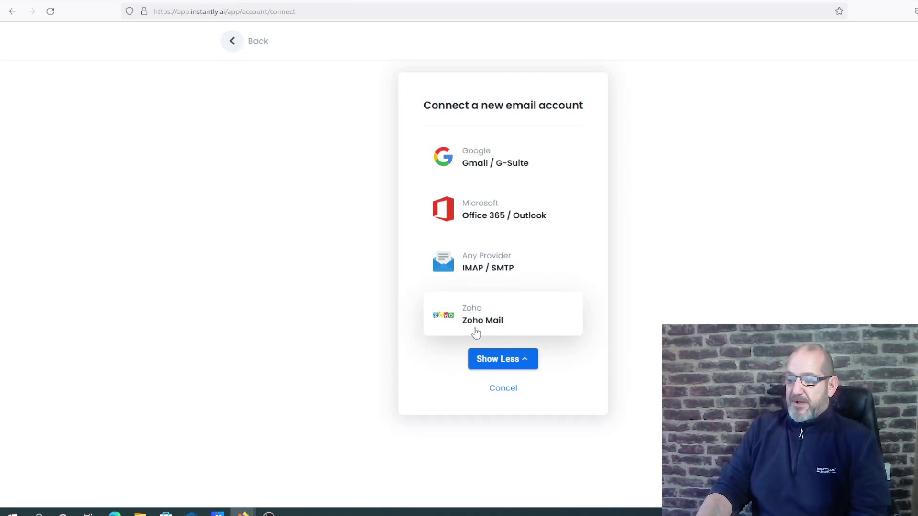
left_click(516, 359)
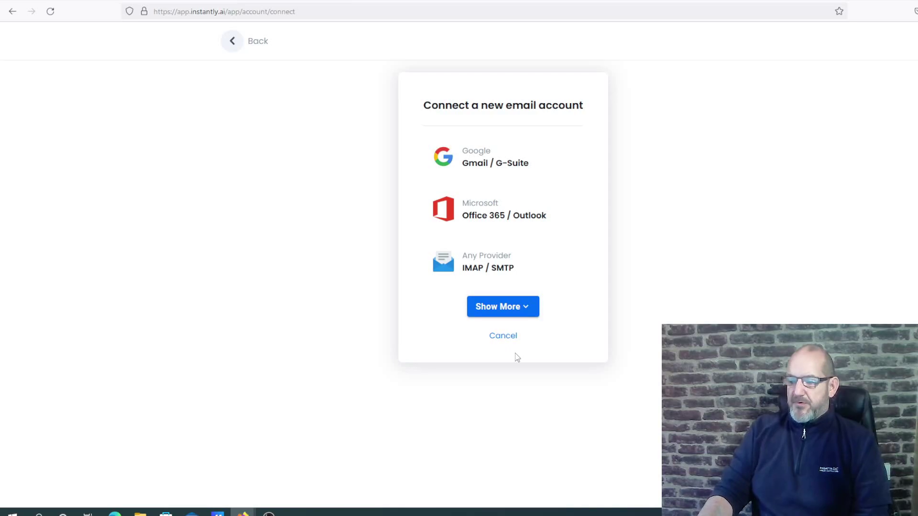
left_click(506, 335)
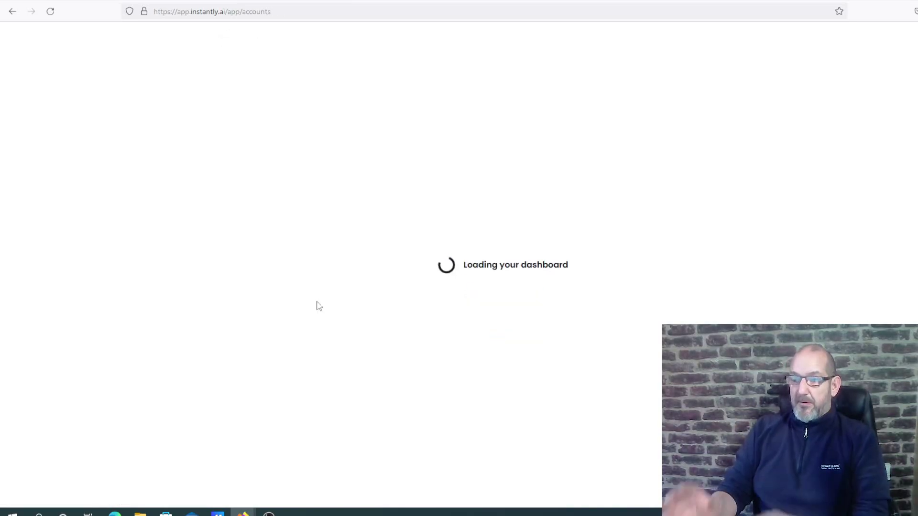